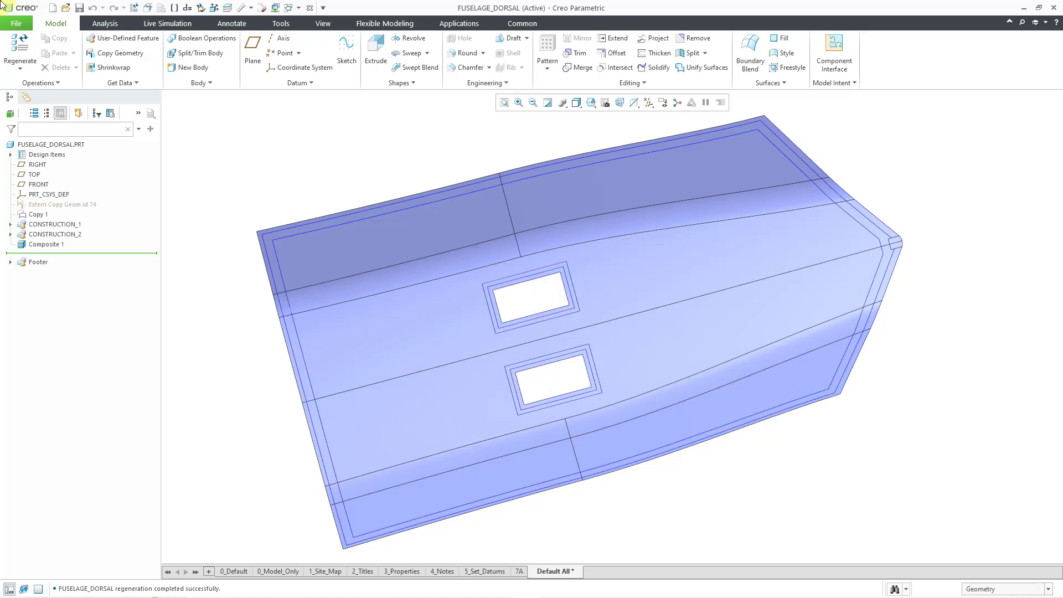
- Open Composite 1 with Edit Definition to show its Composite Design laminate tree
{"action": "left_click", "coordinate": [306, 84]}
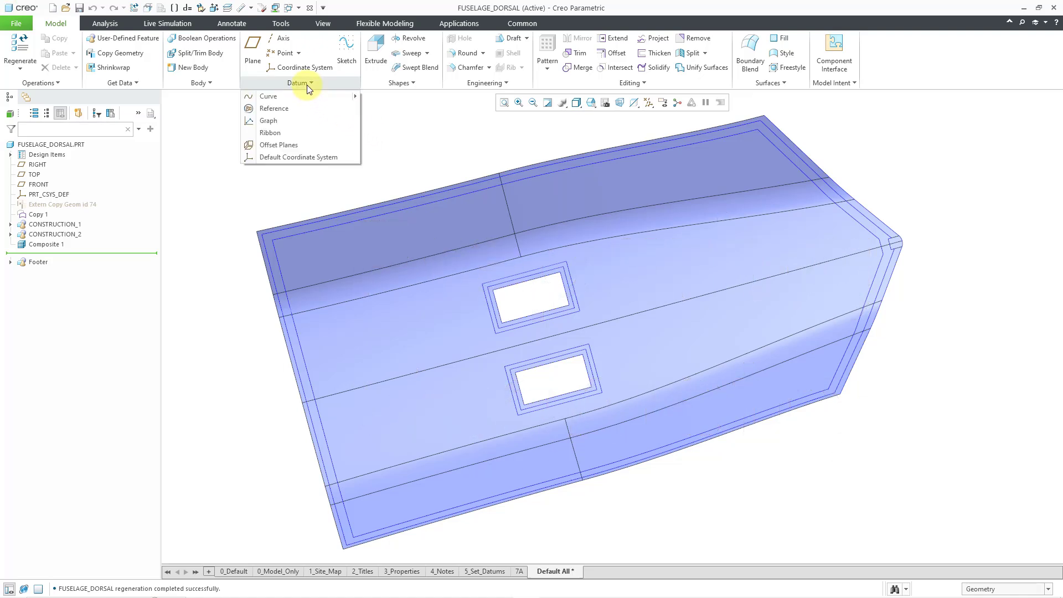
{"action": "mouse_move", "coordinate": [309, 94]}
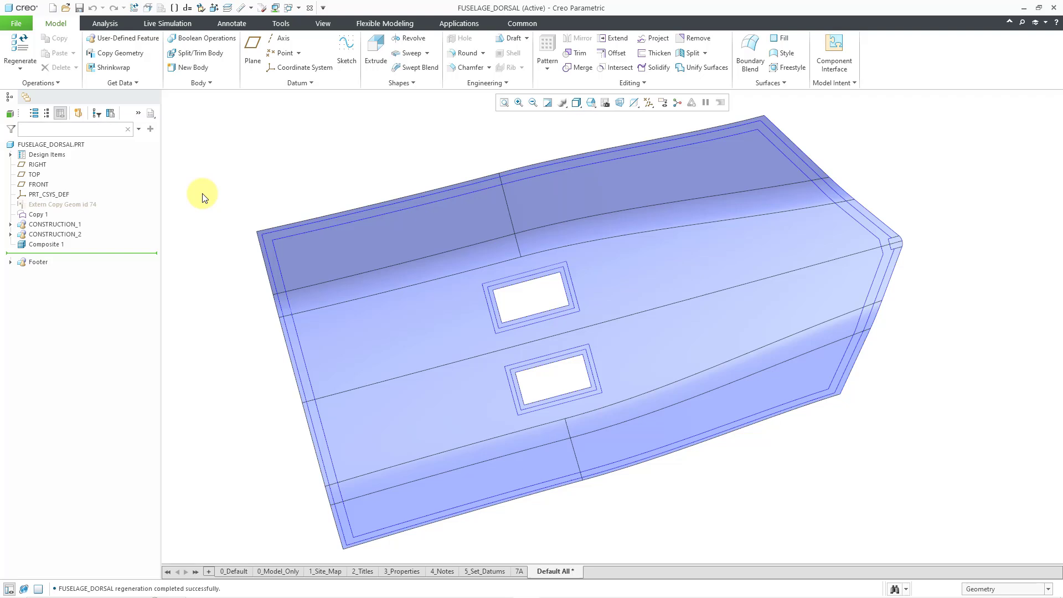
{"action": "left_click", "coordinate": [54, 244]}
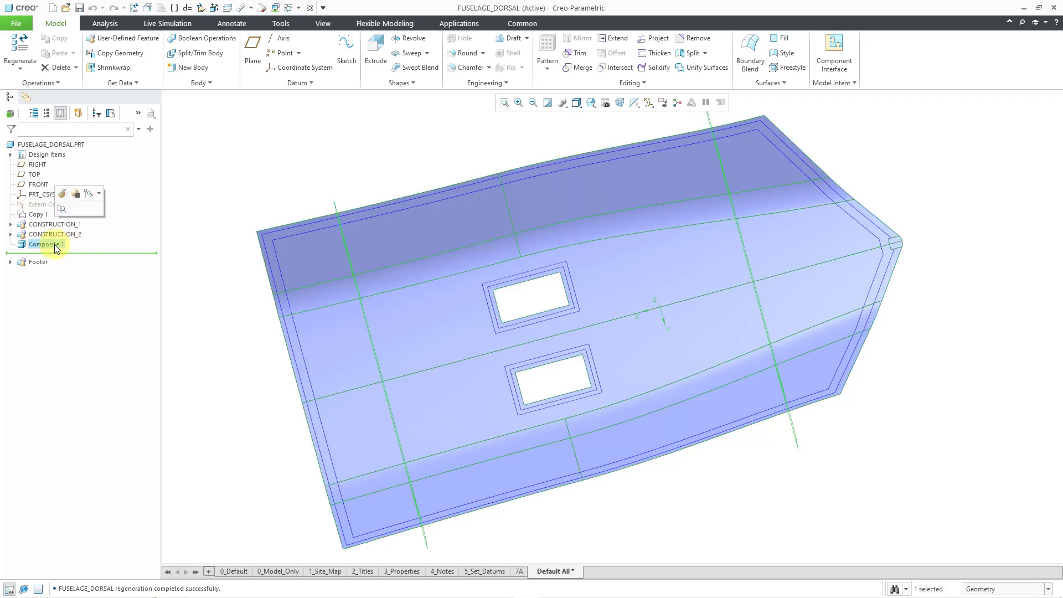
{"action": "left_click", "coordinate": [62, 195]}
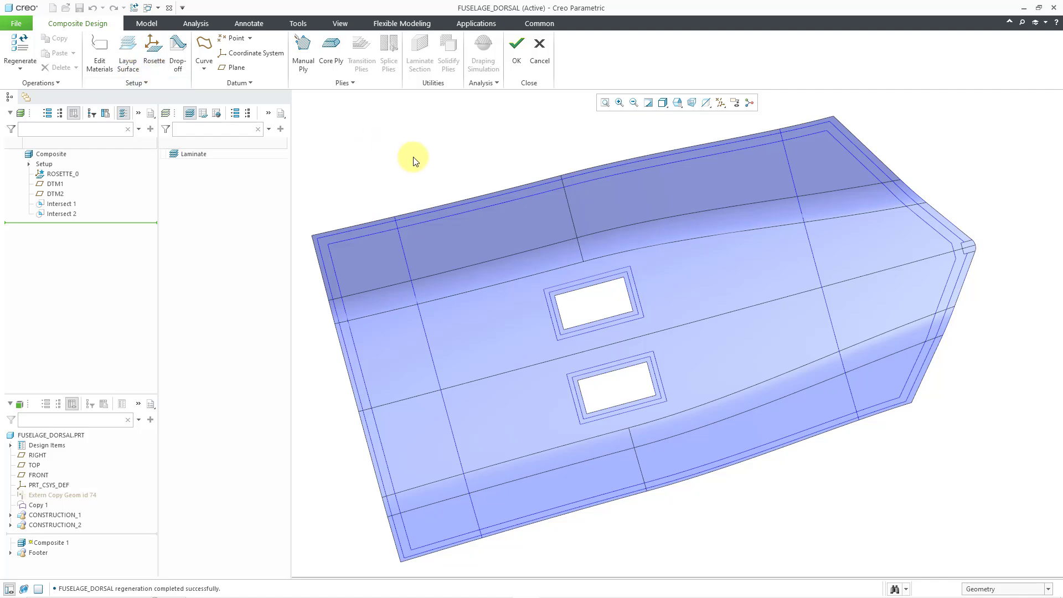
- Outline Manual Ply 1 with the top, left, bottom and right edge curves, then cancel it
{"action": "left_click", "coordinate": [297, 68]}
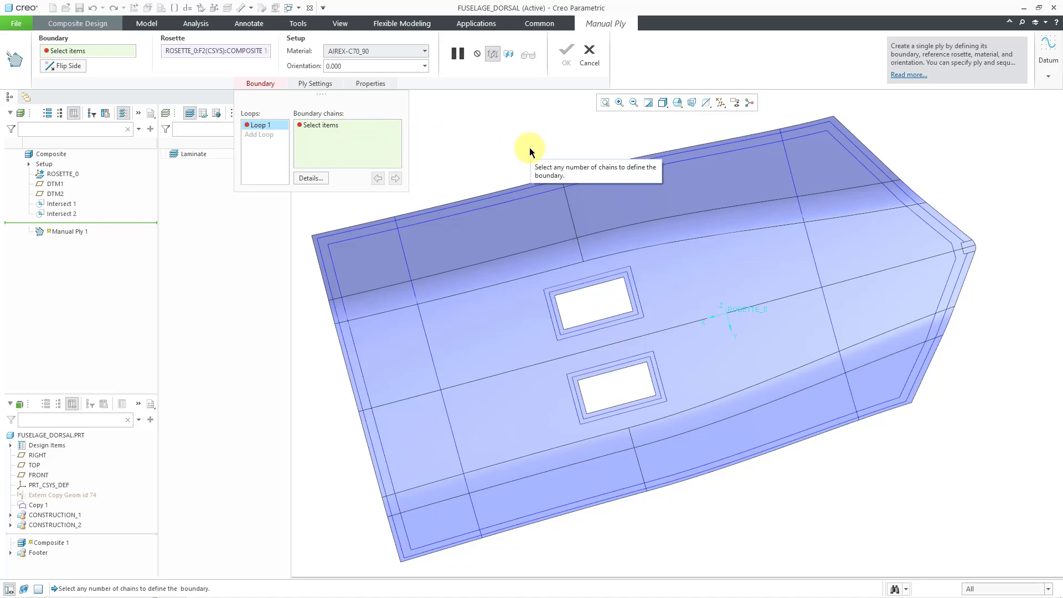
{"action": "left_click", "coordinate": [512, 202]}
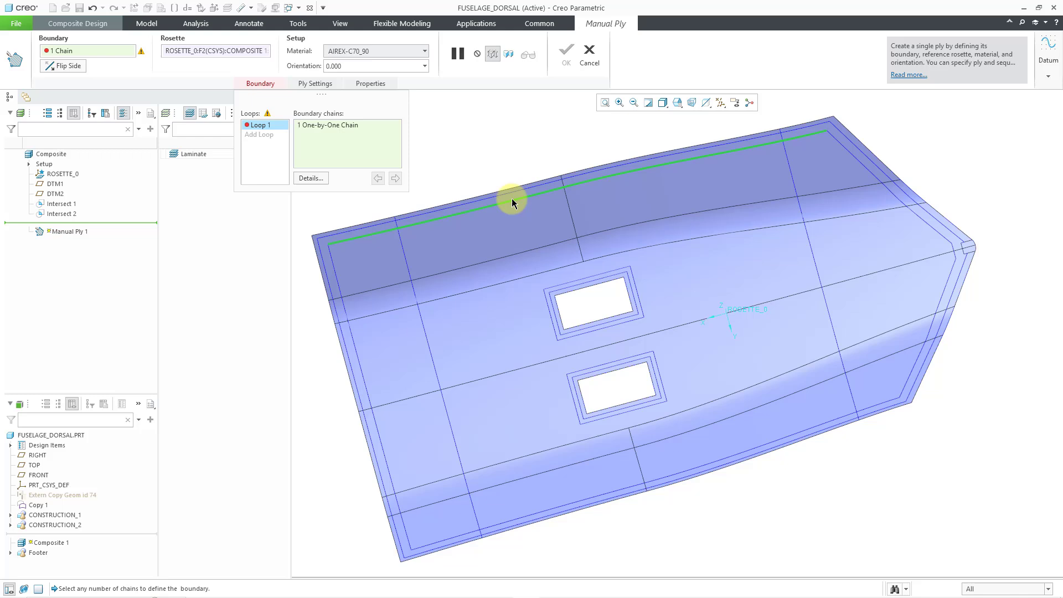
{"action": "left_click", "coordinate": [338, 264]}
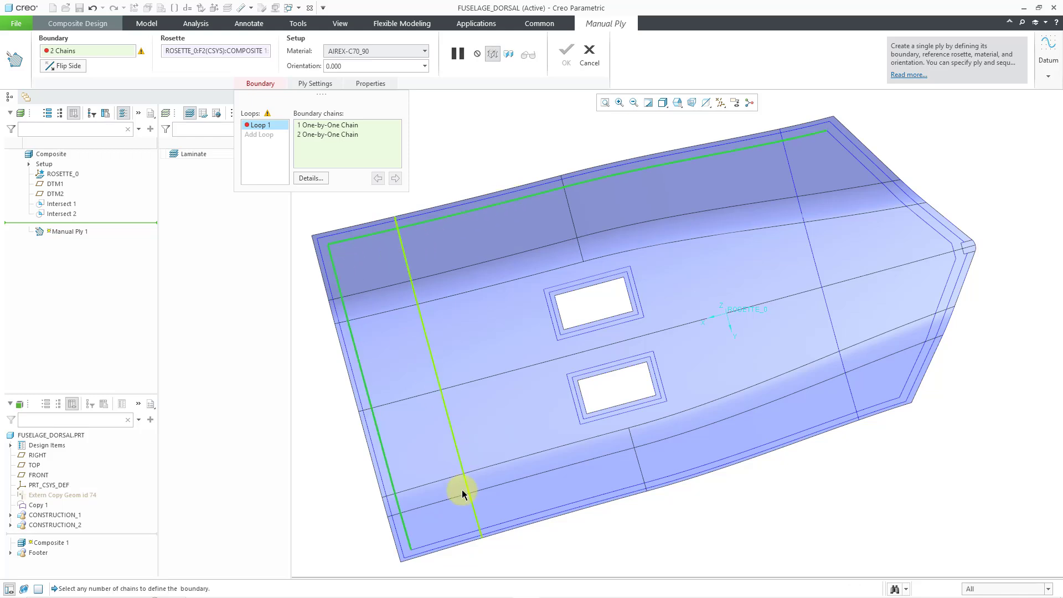
{"action": "left_click", "coordinate": [449, 539]}
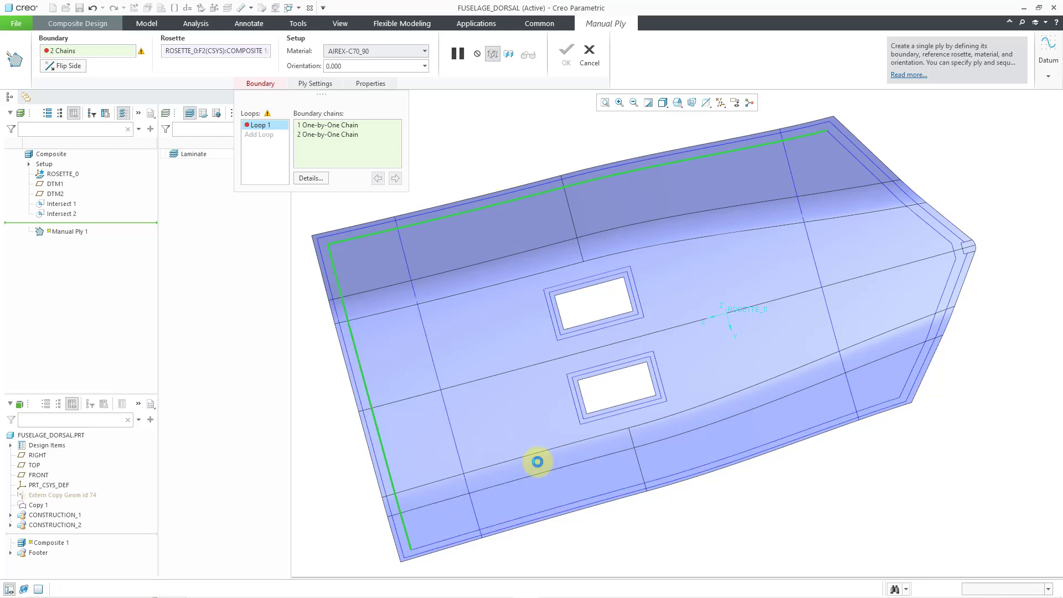
{"action": "left_click", "coordinate": [904, 388]}
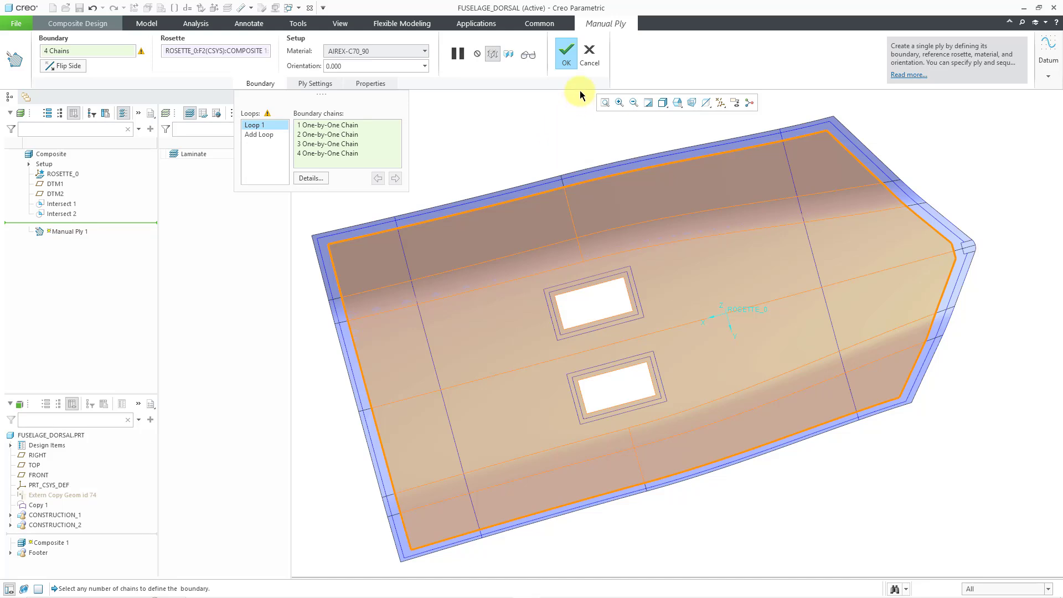
{"action": "left_click", "coordinate": [589, 61]}
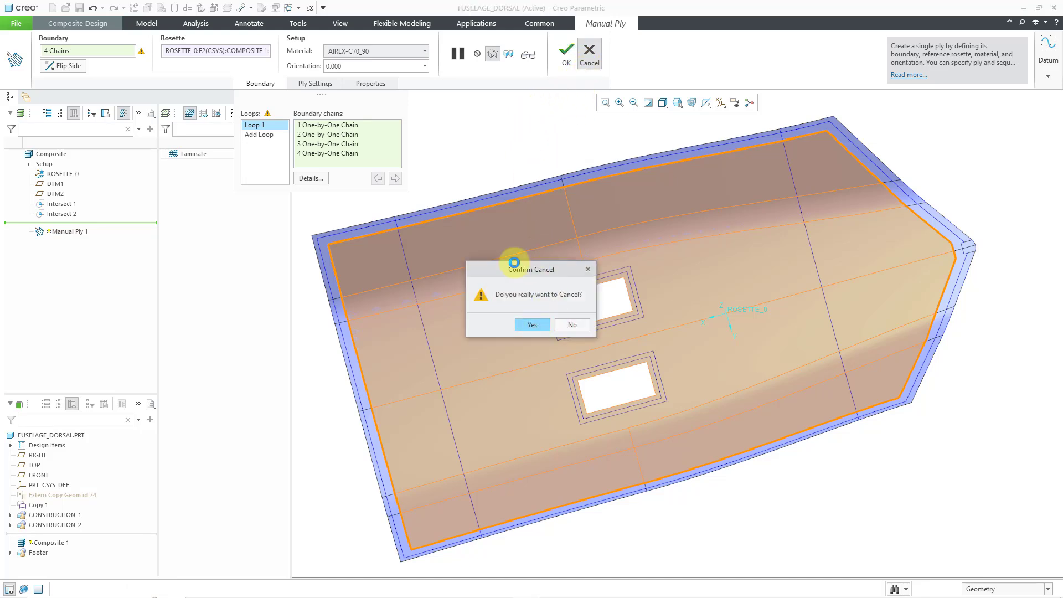
- Confirm discarding Manual Ply 1, cancel out of Composite Design, and deselect Composite 1
{"action": "left_click", "coordinate": [533, 325]}
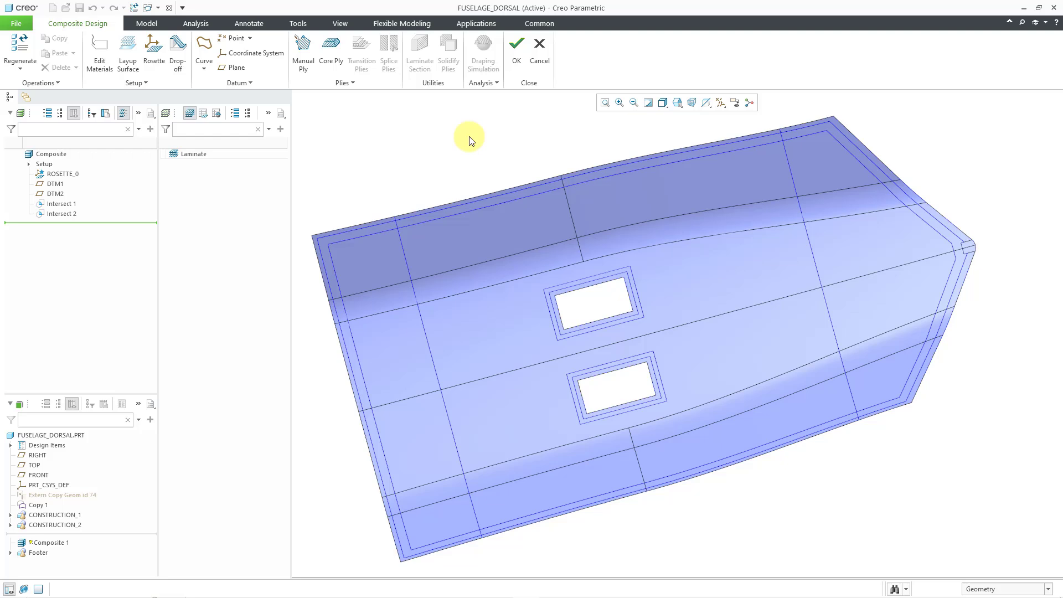
{"action": "left_click", "coordinate": [540, 65]}
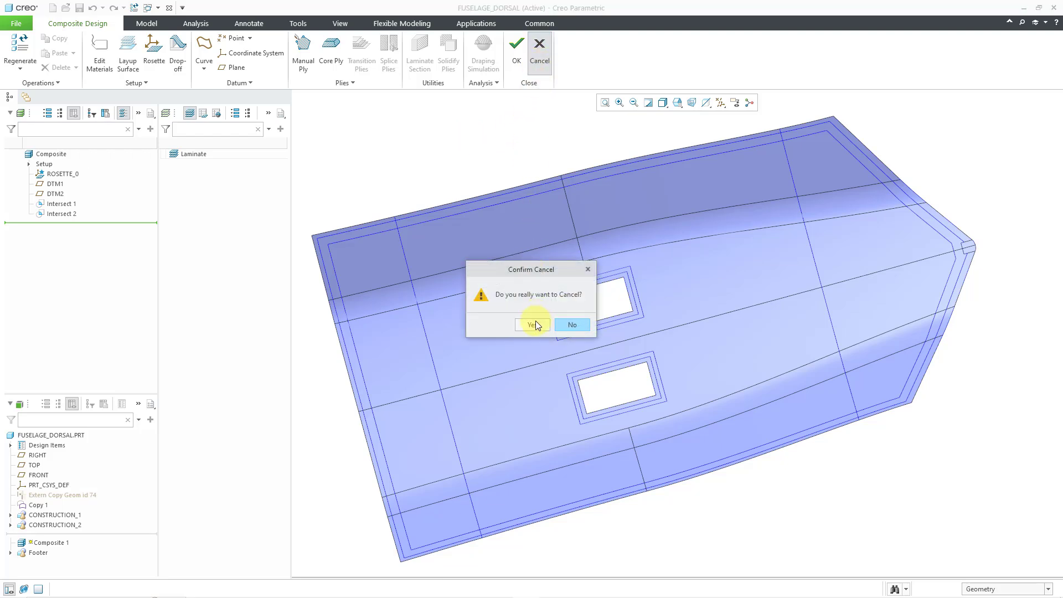
{"action": "left_click", "coordinate": [533, 325]}
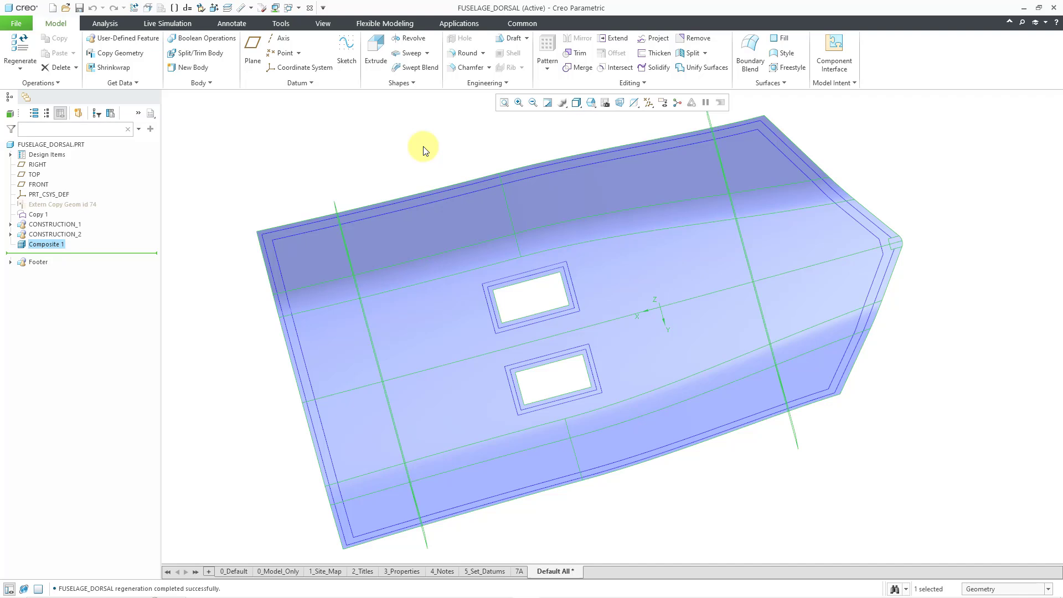
{"action": "left_click", "coordinate": [425, 150]}
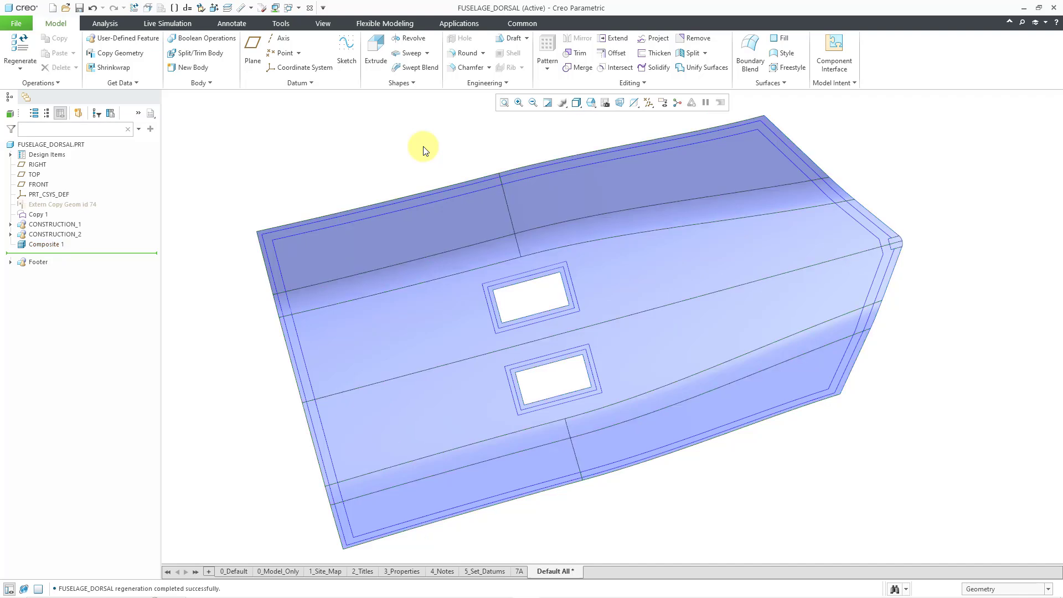
- Start a closed-loop datum curve placed on the whole panel quilt
{"action": "left_click", "coordinate": [294, 85]}
{"action": "mouse_move", "coordinate": [296, 96]}
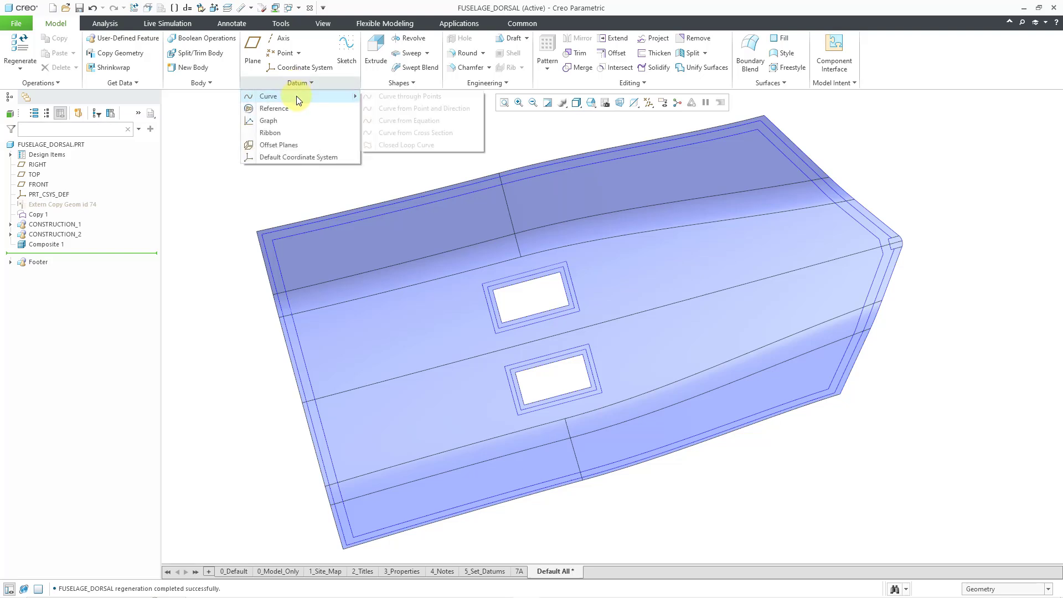
{"action": "left_click", "coordinate": [434, 146]}
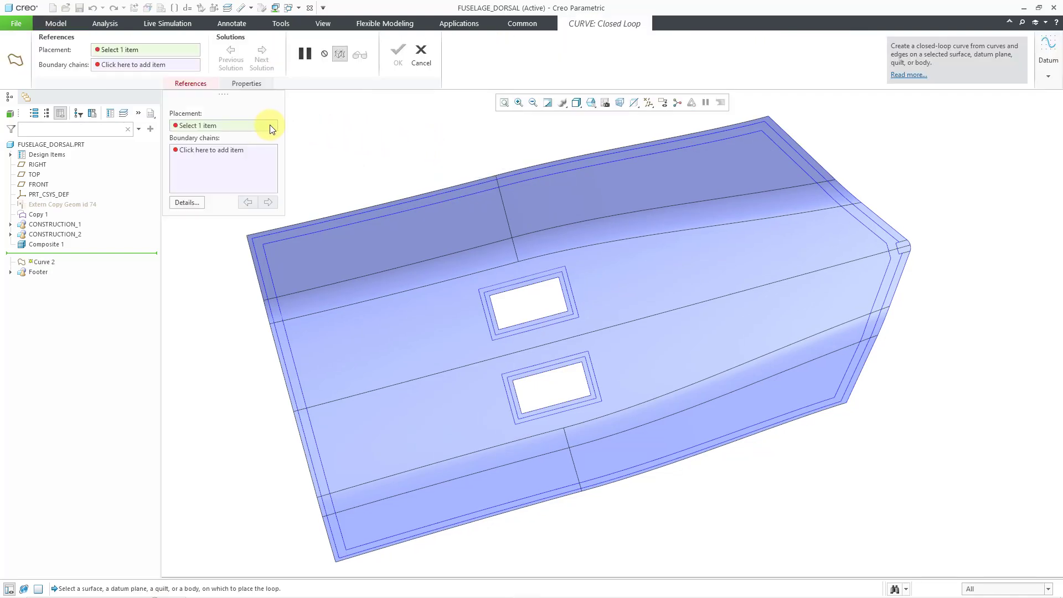
{"action": "right_click", "coordinate": [437, 225]}
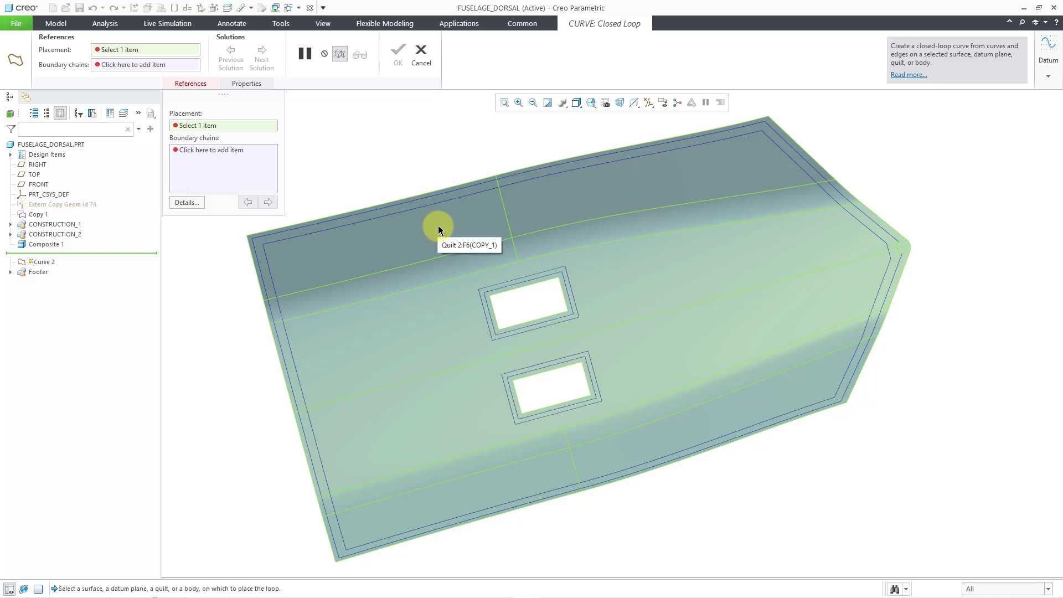
{"action": "left_click", "coordinate": [438, 225]}
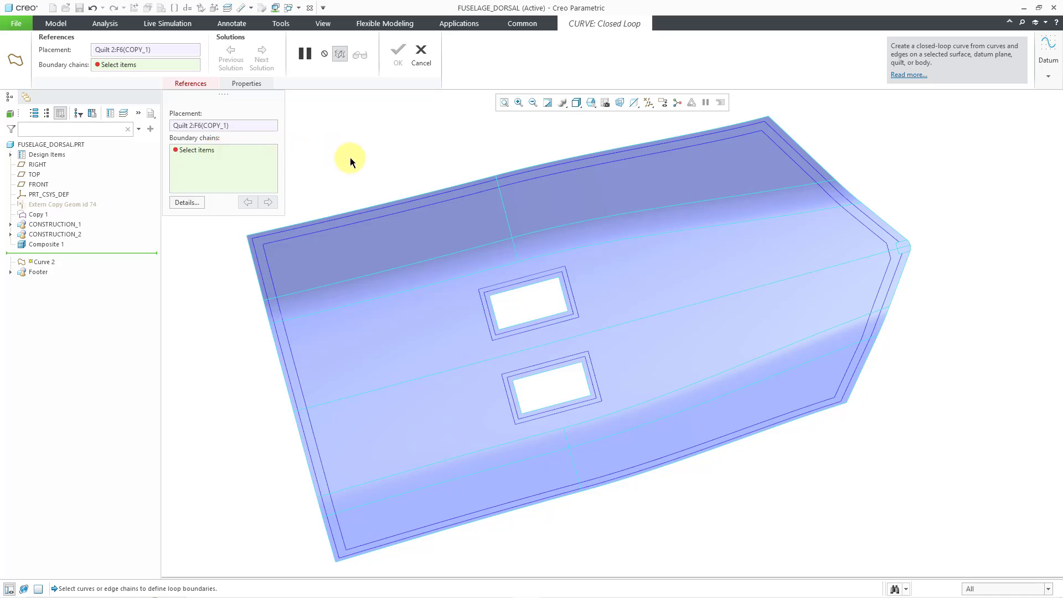
- Bound Curve 2 with the top, left, bottom and right edge chains and finish it
{"action": "left_click", "coordinate": [396, 214]}
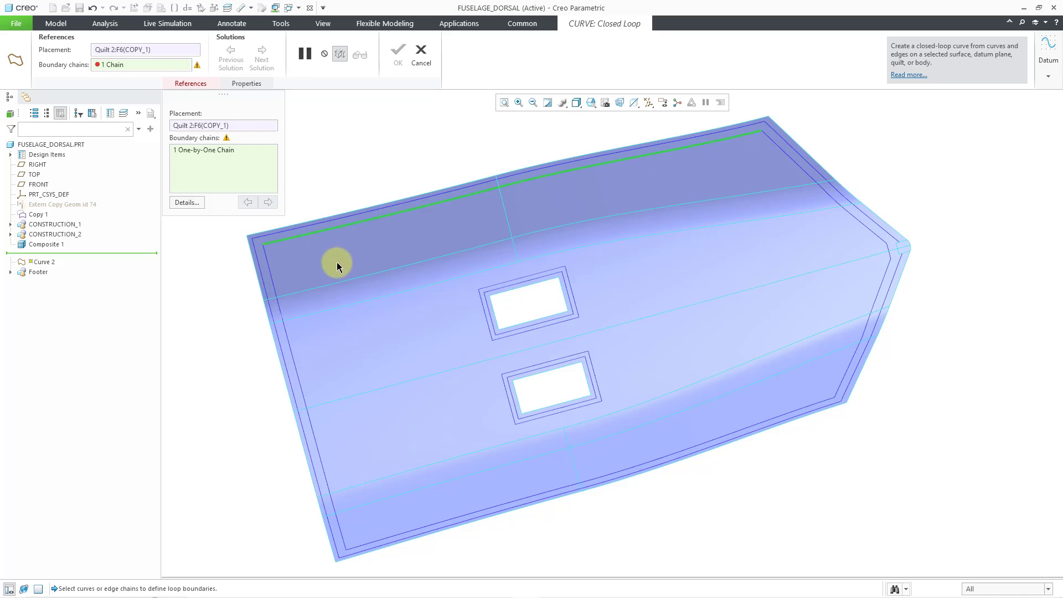
{"action": "left_click", "coordinate": [275, 284], "text": "ctrl"}
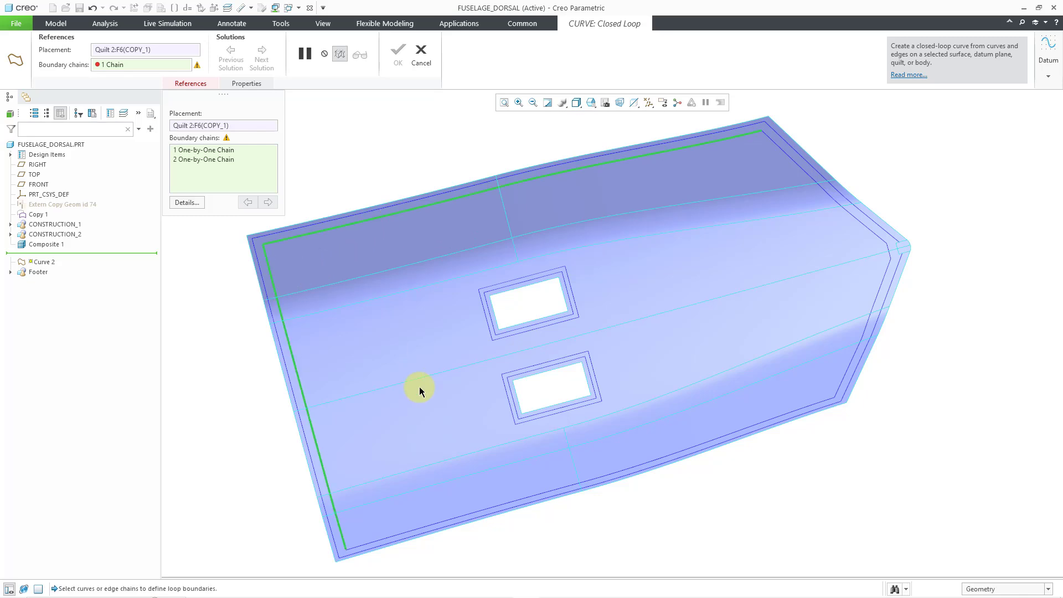
{"action": "left_click", "coordinate": [465, 513], "text": "ctrl"}
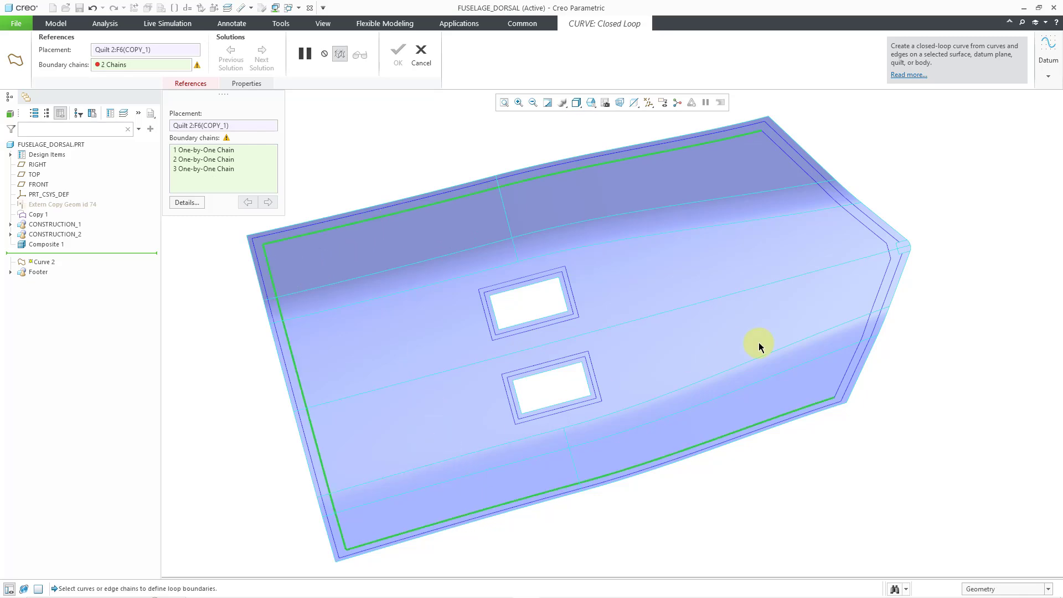
{"action": "left_click", "coordinate": [844, 378], "text": "ctrl"}
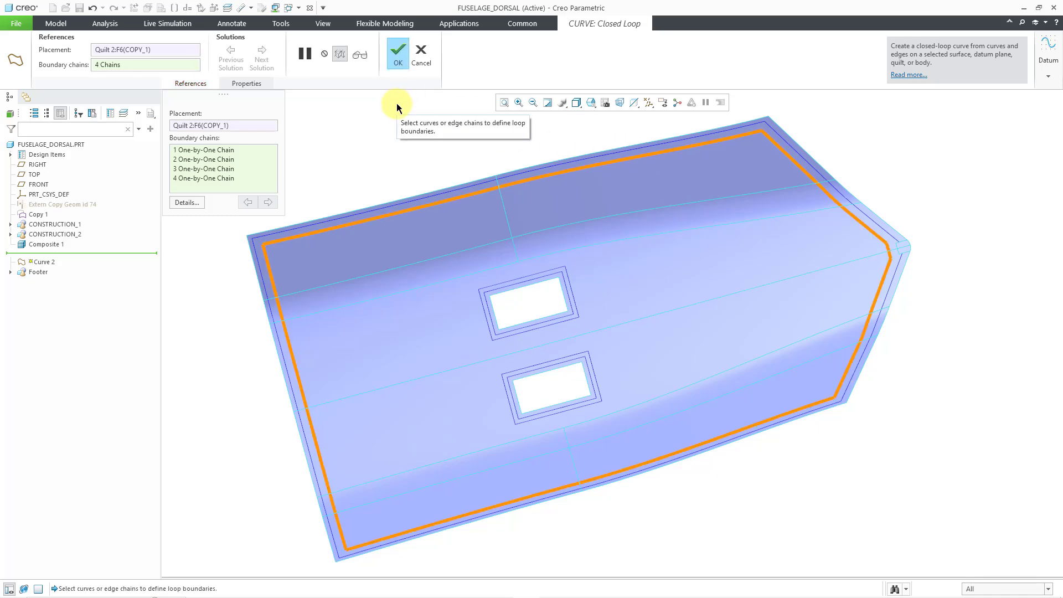
{"action": "left_click", "coordinate": [396, 61]}
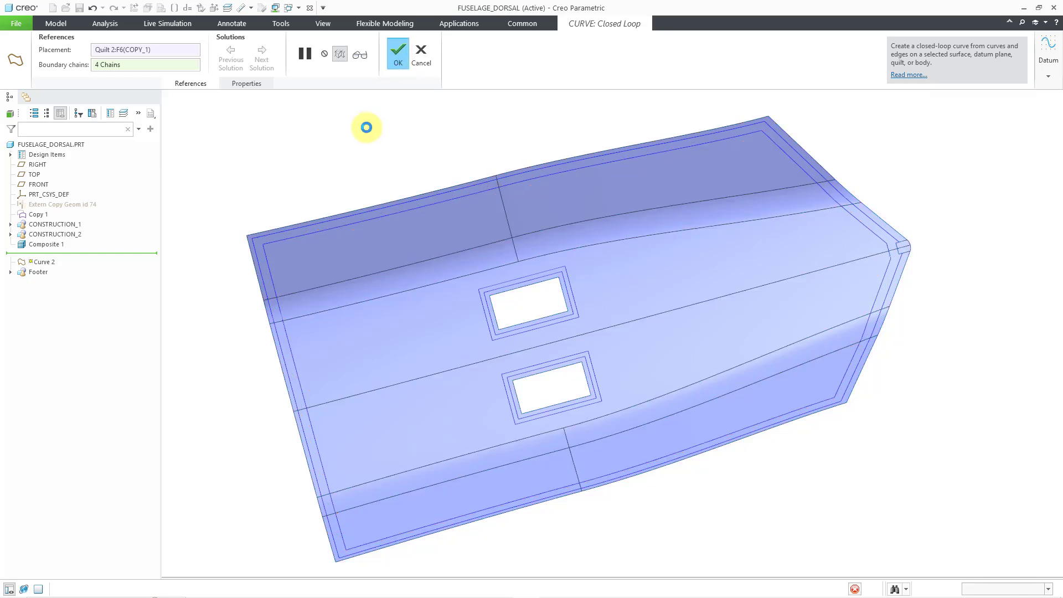
- Drag Curve 2 above Composite 1 in the model tree, then select Composite 1
{"action": "left_click", "coordinate": [366, 127]}
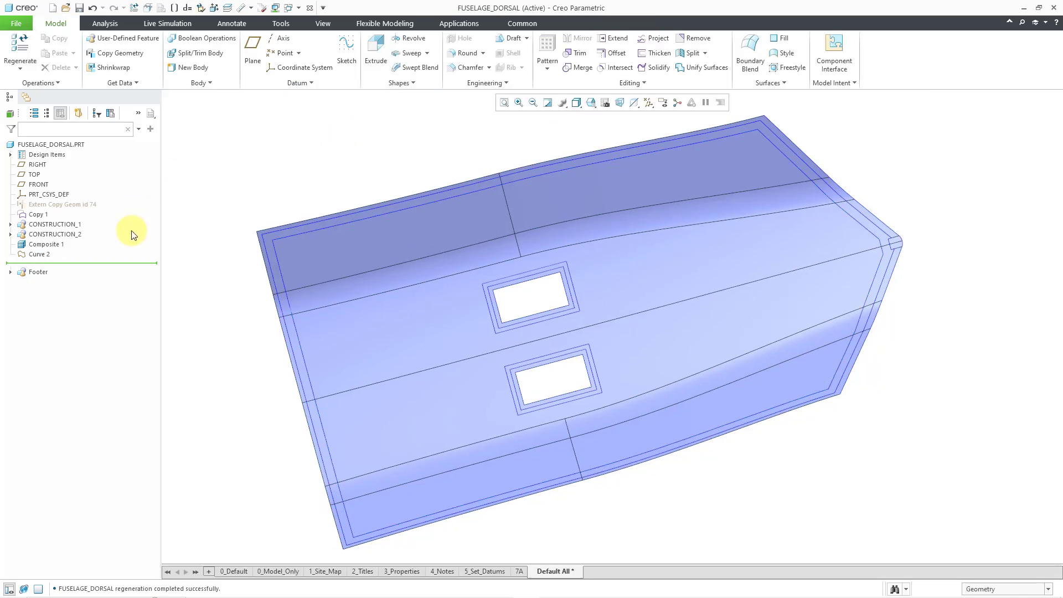
{"action": "left_click", "coordinate": [39, 254]}
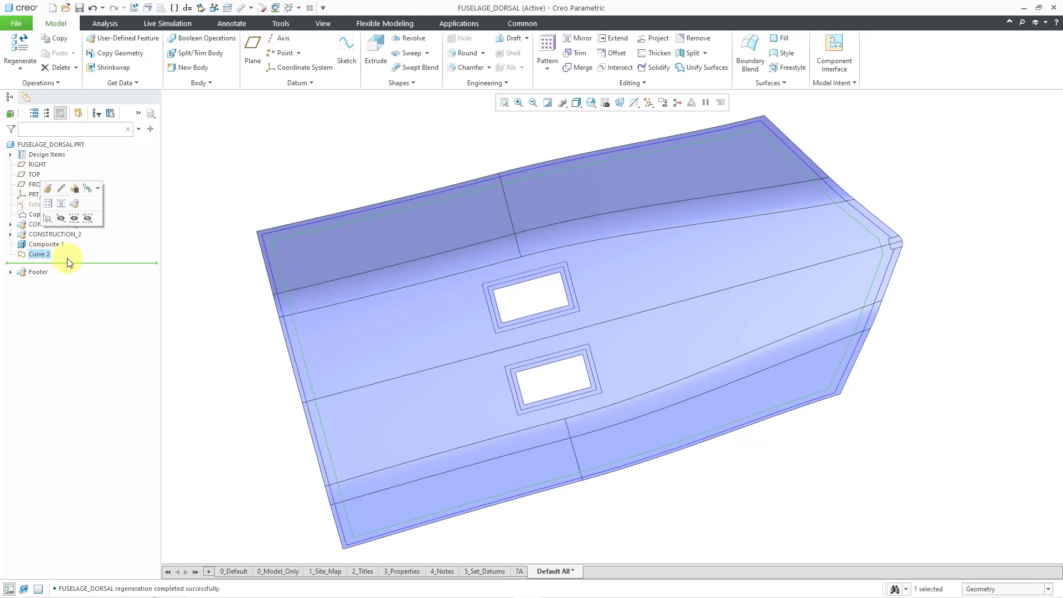
{"action": "left_click", "coordinate": [183, 252]}
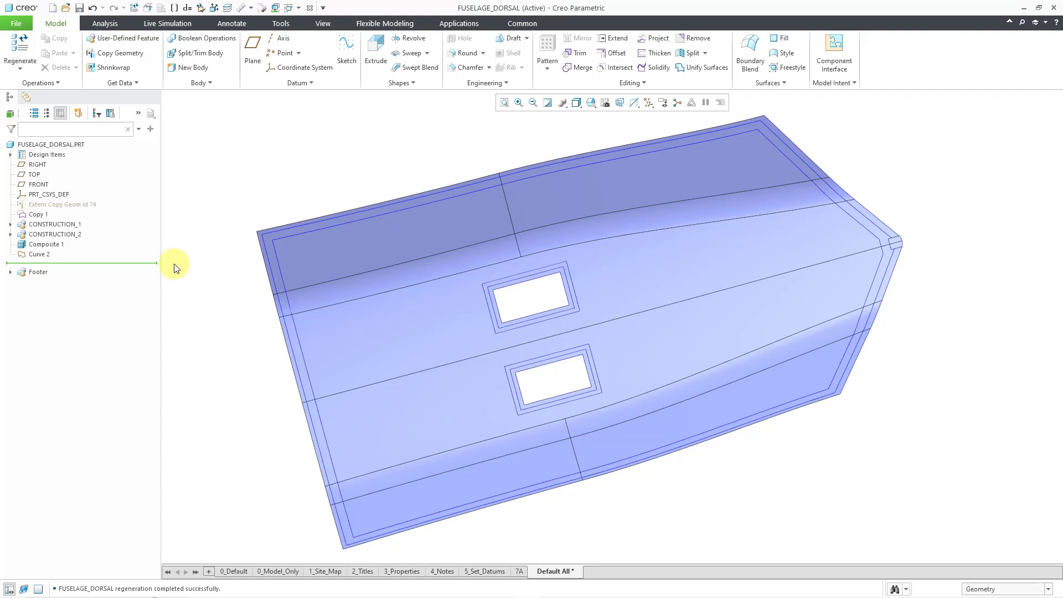
{"action": "left_click_drag", "start_coordinate": [41, 254], "coordinate": [42, 238]}
{"action": "left_click", "coordinate": [56, 254]}
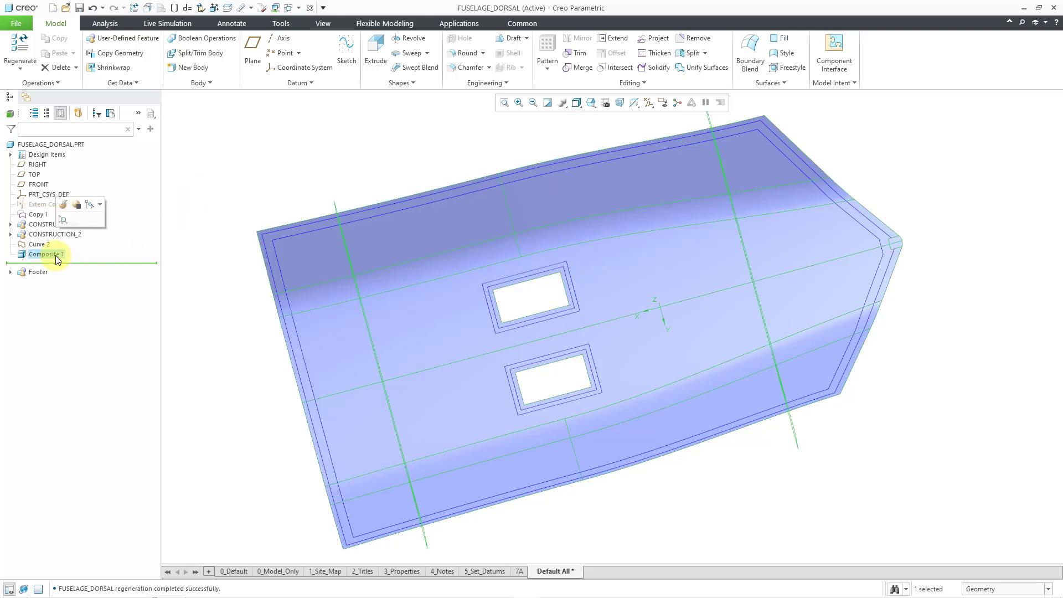
- In Composite 1, preview an LTE800_52 manual ply bounded by Curve 2, then cancel it
{"action": "left_click", "coordinate": [63, 205]}
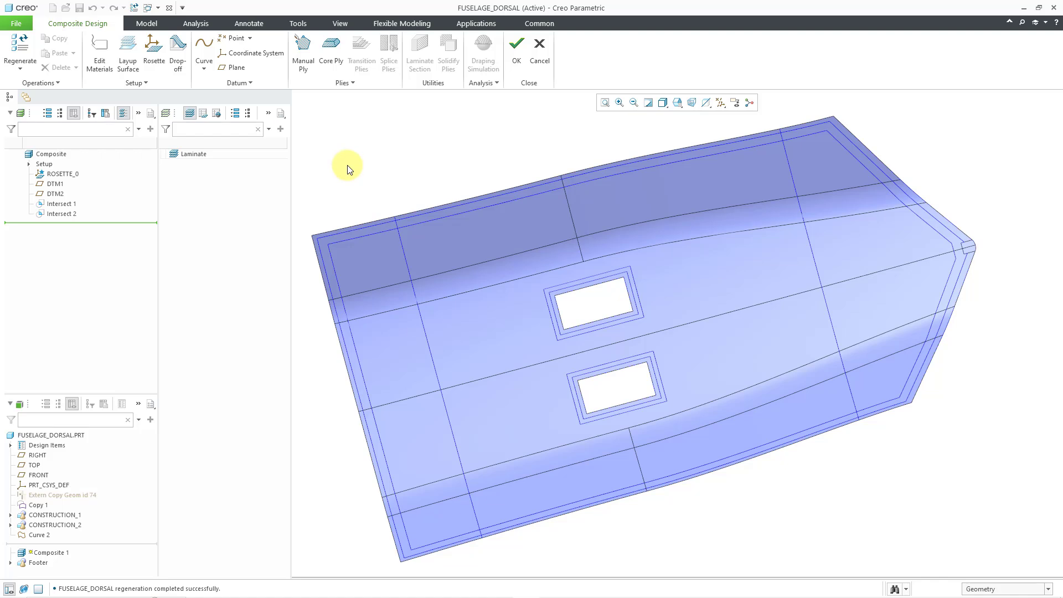
{"action": "left_click", "coordinate": [306, 67]}
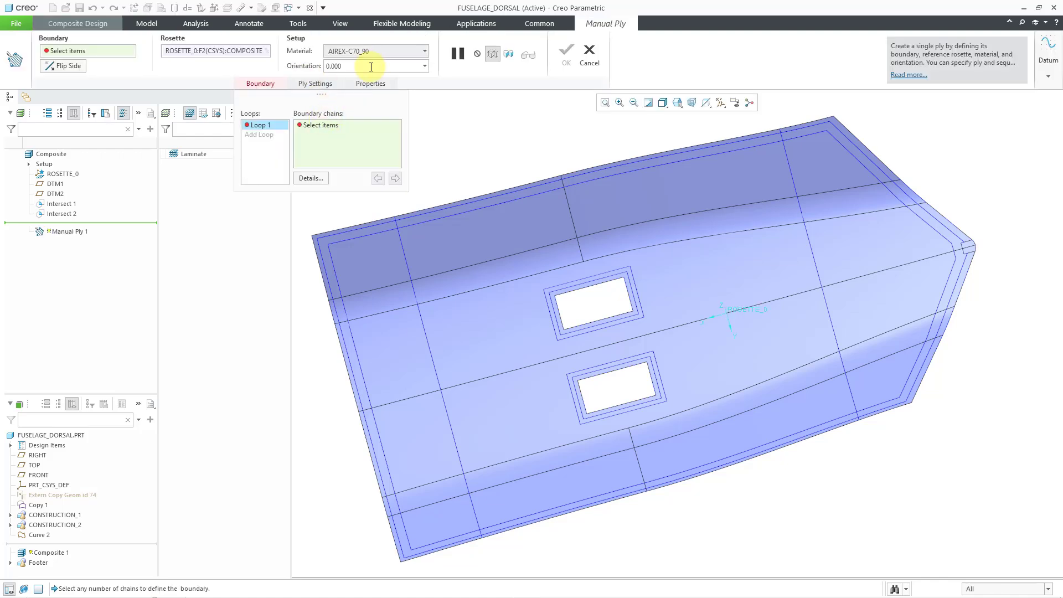
{"action": "left_click", "coordinate": [418, 49]}
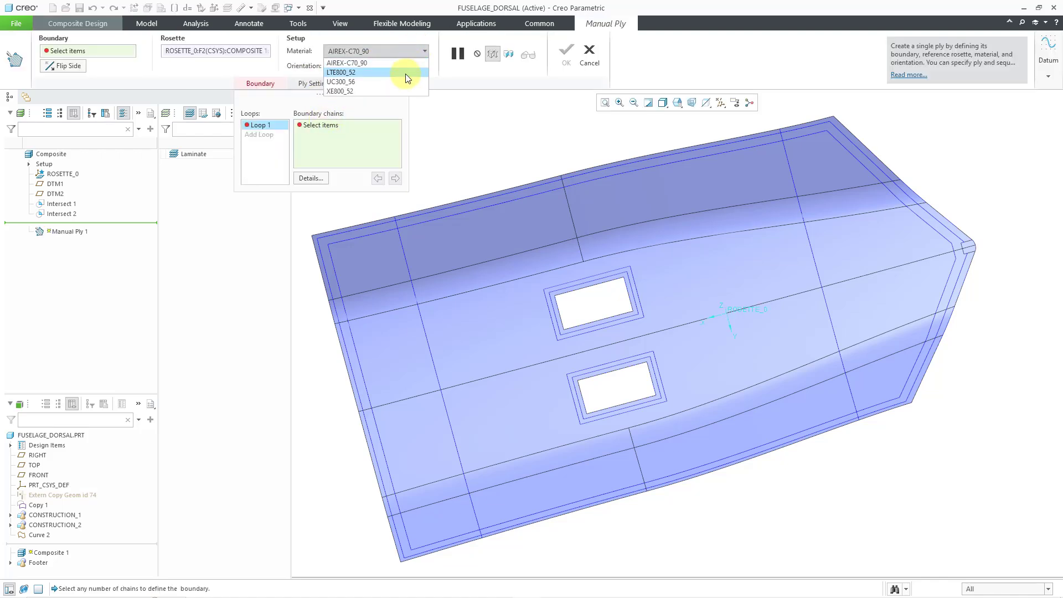
{"action": "left_click", "coordinate": [405, 74]}
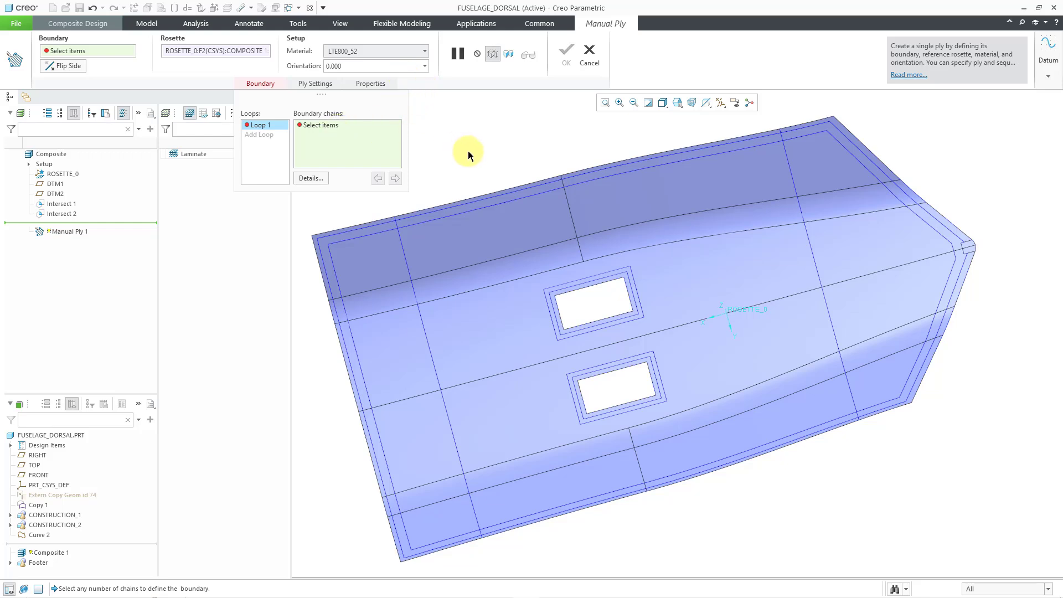
{"action": "left_click", "coordinate": [495, 203]}
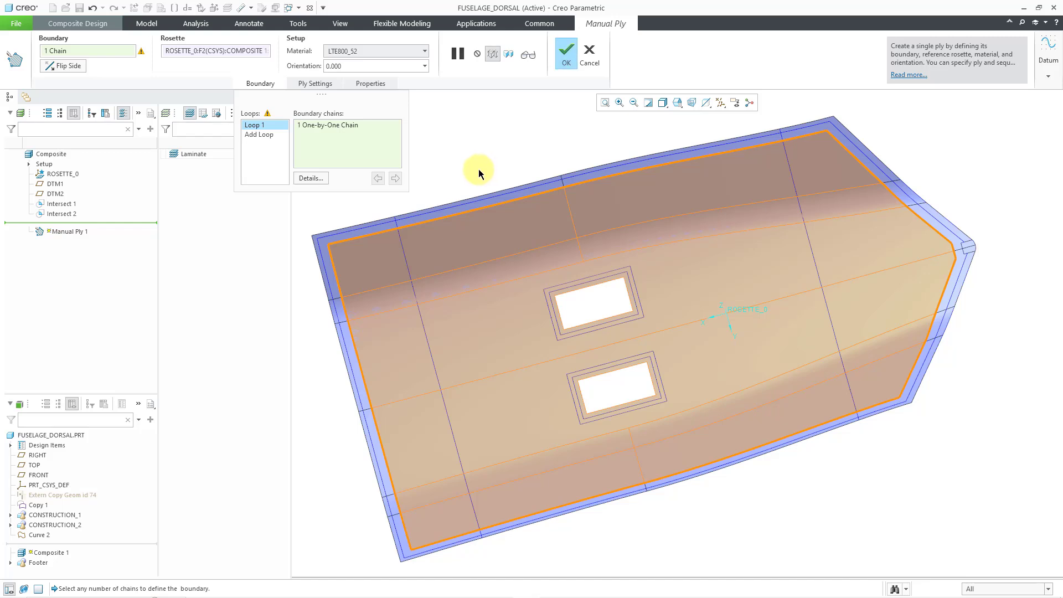
{"action": "left_click", "coordinate": [589, 56]}
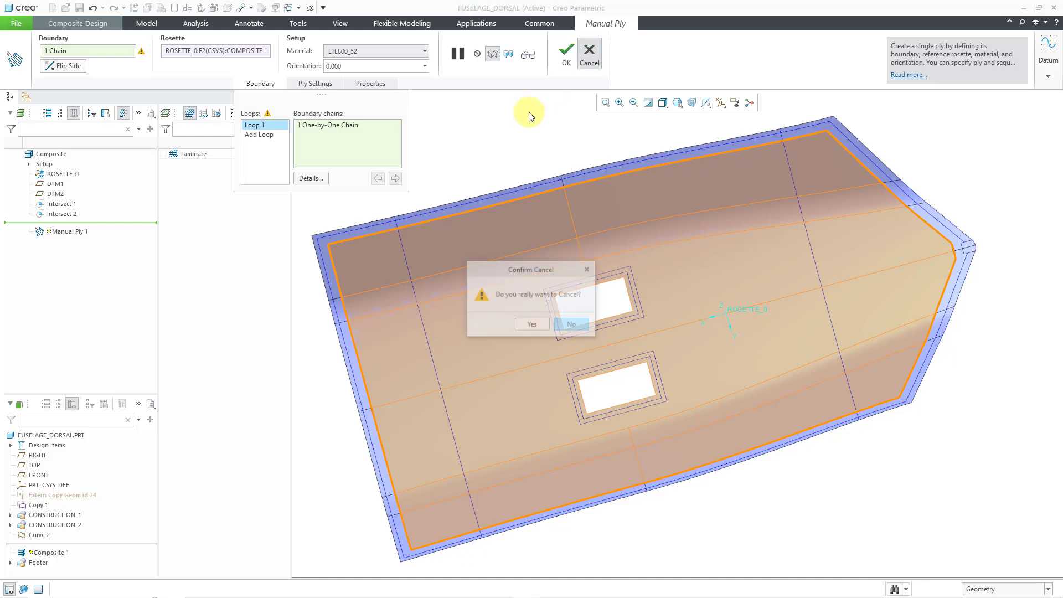
- Confirm discarding the trial ply and show the Curve type list
{"action": "left_click", "coordinate": [525, 326]}
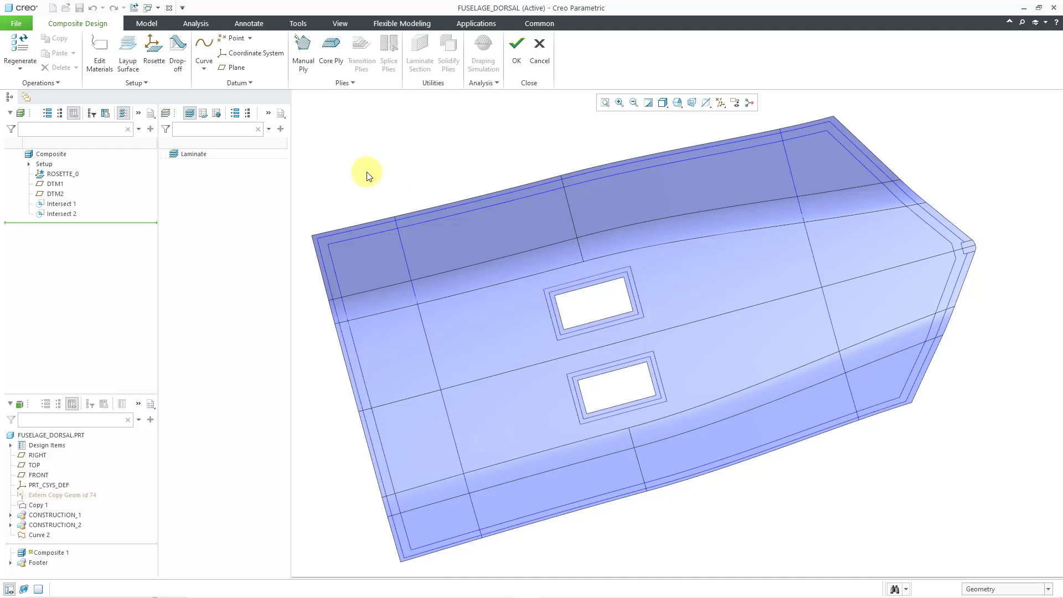
{"action": "left_click", "coordinate": [205, 67]}
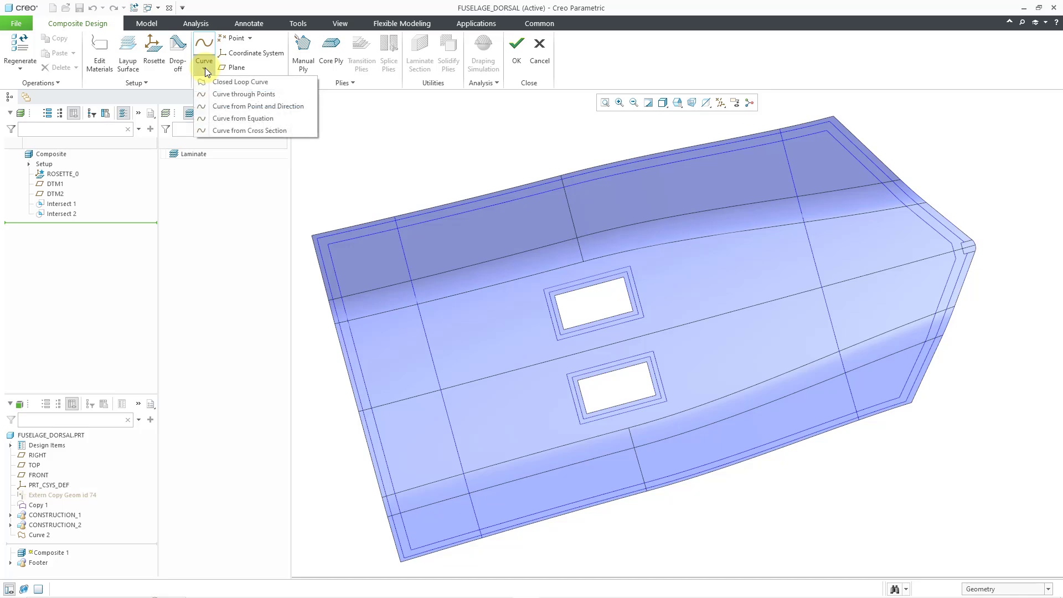
- Create closed-loop Curve 1 from Curve 2 and the left transverse edge, enclosing the left-end strip
{"action": "left_click", "coordinate": [269, 83]}
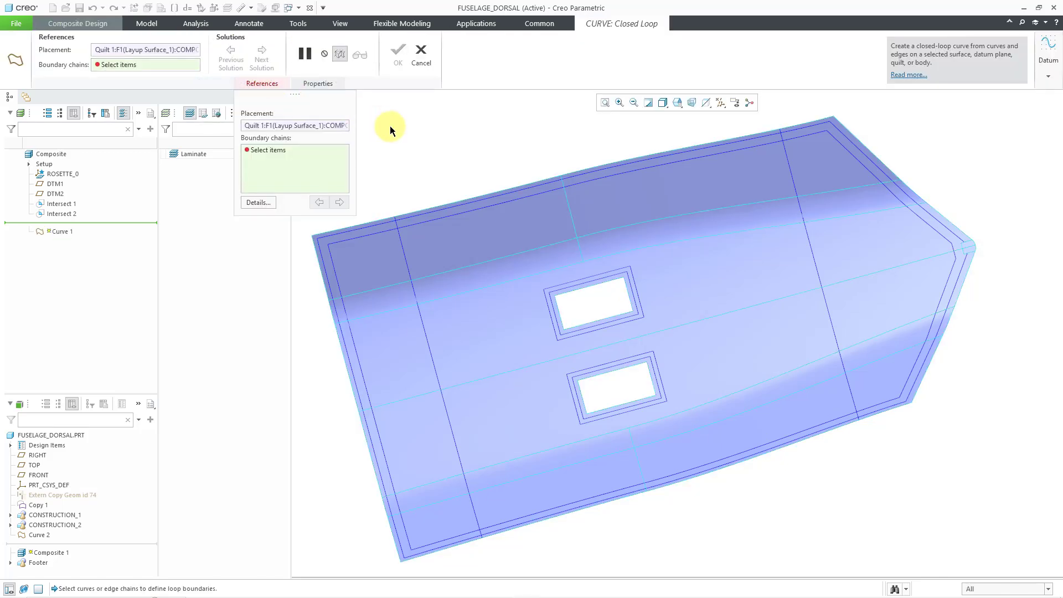
{"action": "left_click", "coordinate": [407, 260]}
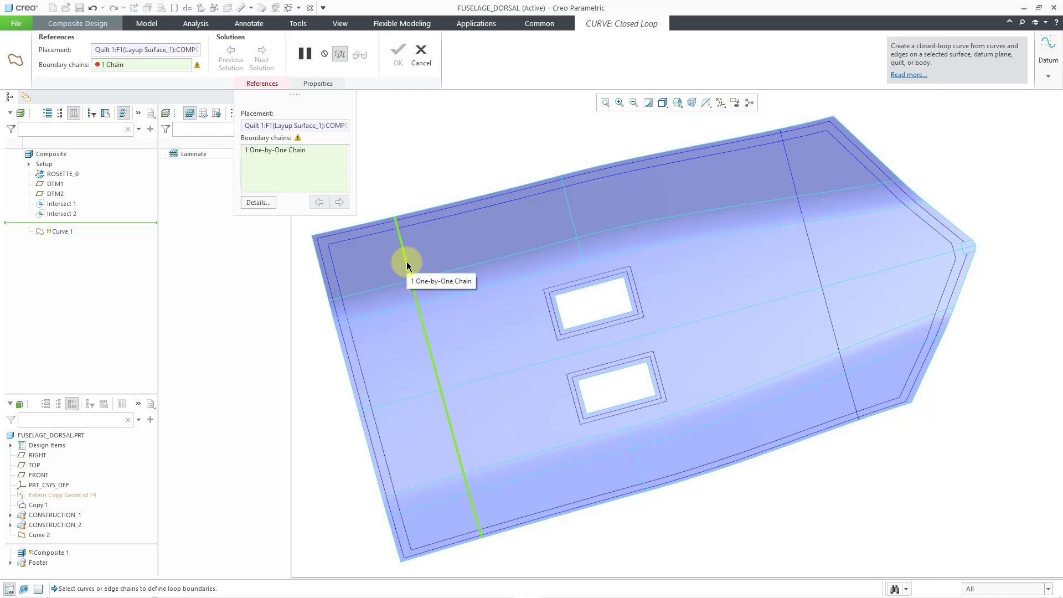
{"action": "left_click", "coordinate": [376, 237], "text": "ctrl"}
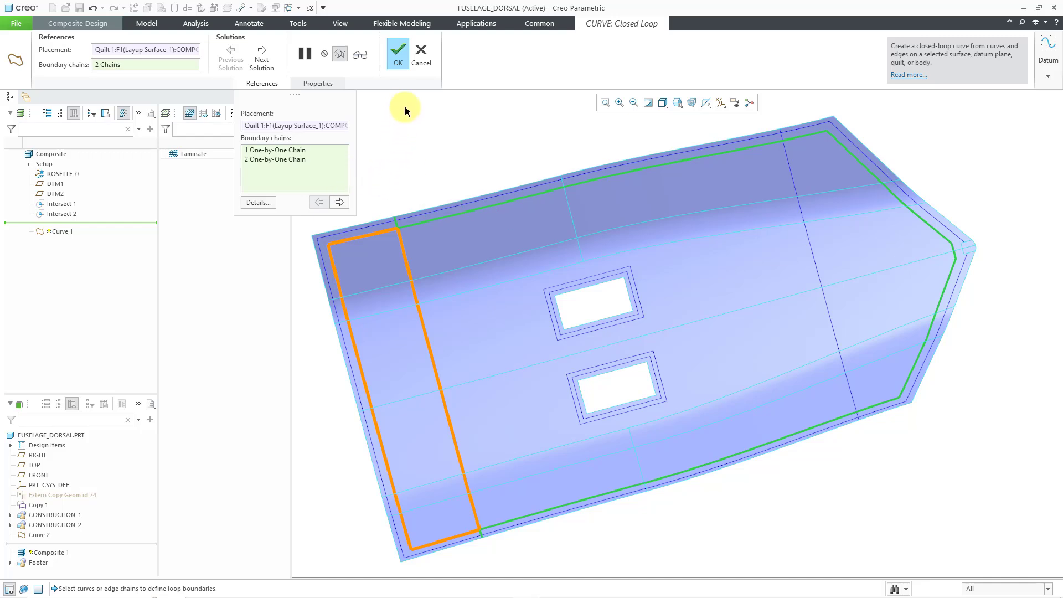
{"action": "left_click", "coordinate": [395, 56]}
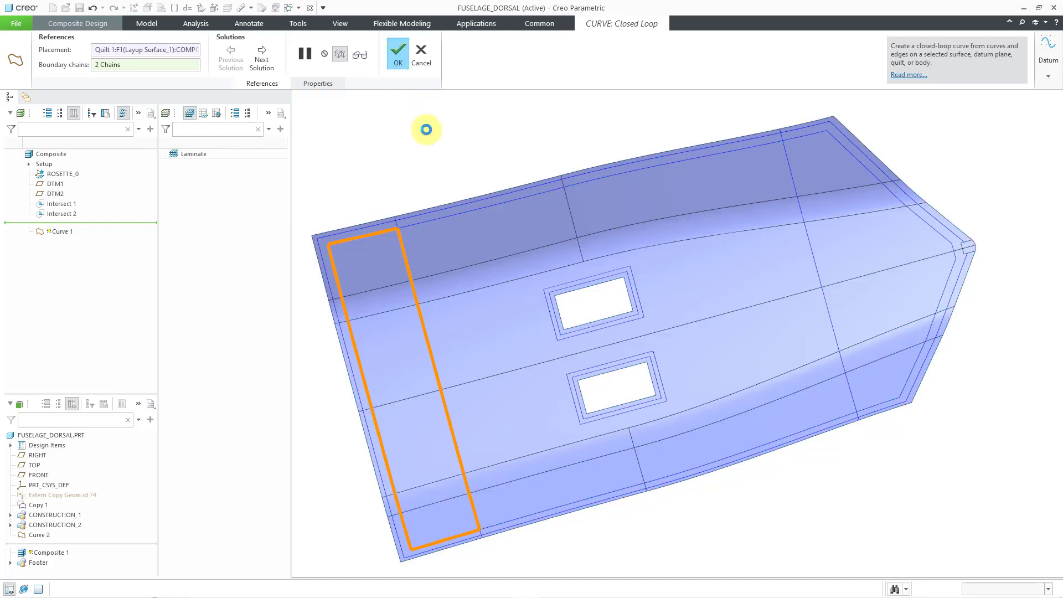
{"action": "left_click", "coordinate": [432, 167]}
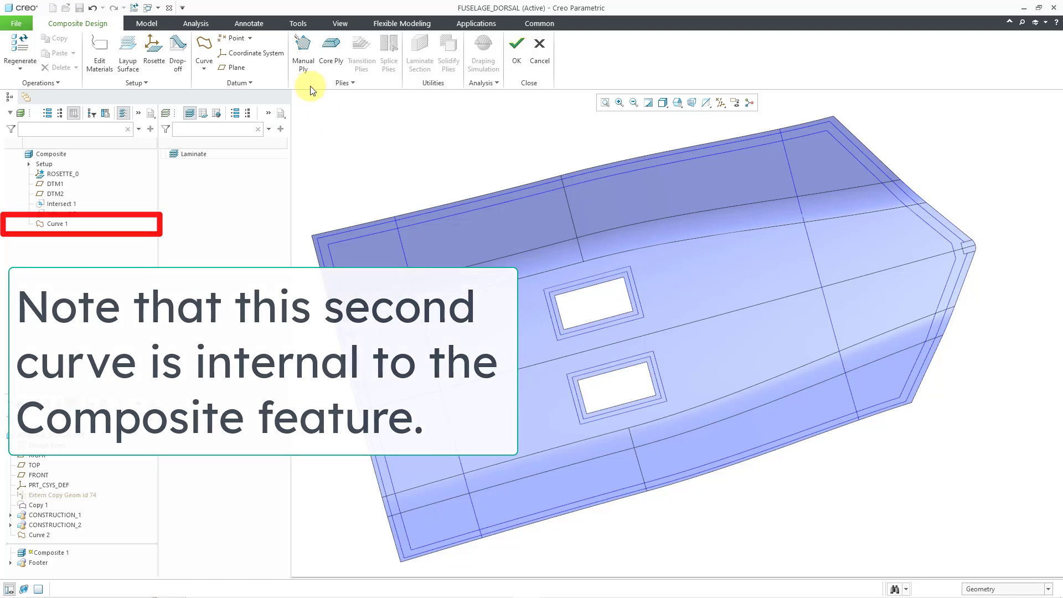
{"action": "left_click", "coordinate": [306, 71]}
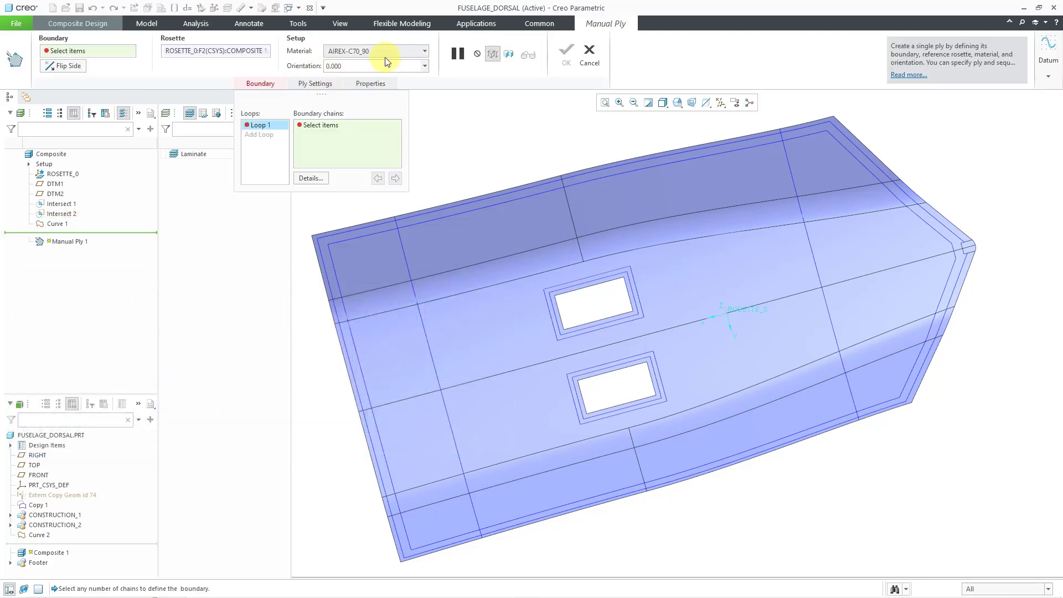
{"action": "left_click", "coordinate": [424, 50]}
{"action": "left_click", "coordinate": [413, 78]}
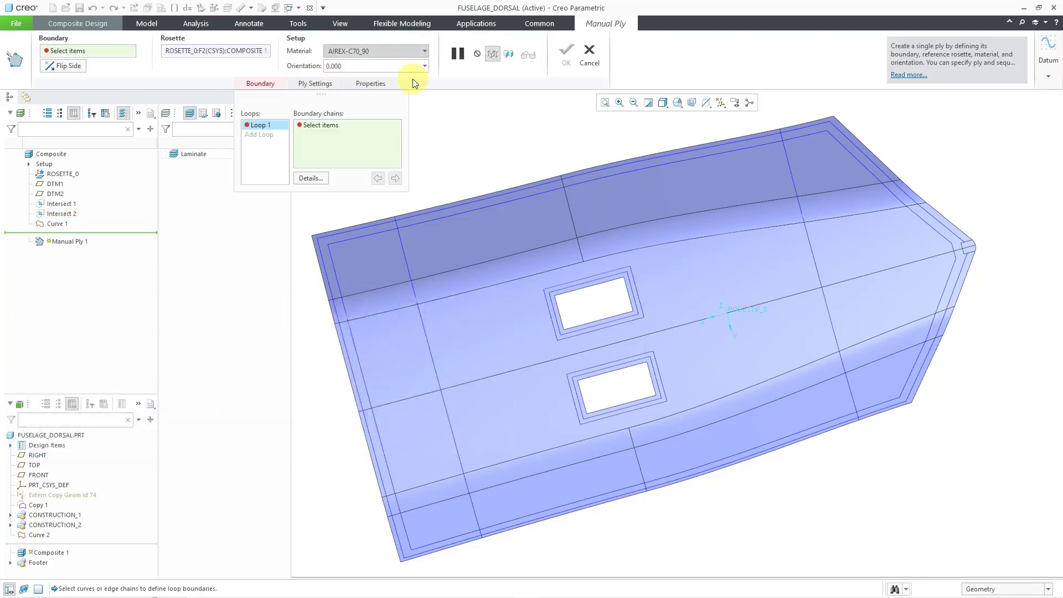
{"action": "left_click", "coordinate": [402, 246]}
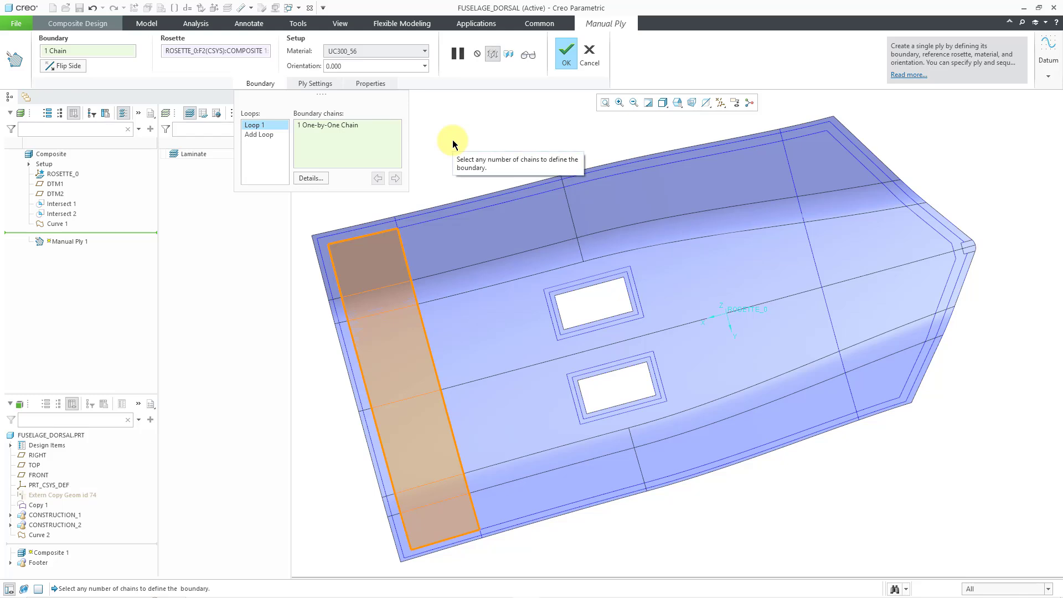
{"action": "left_click", "coordinate": [590, 57]}
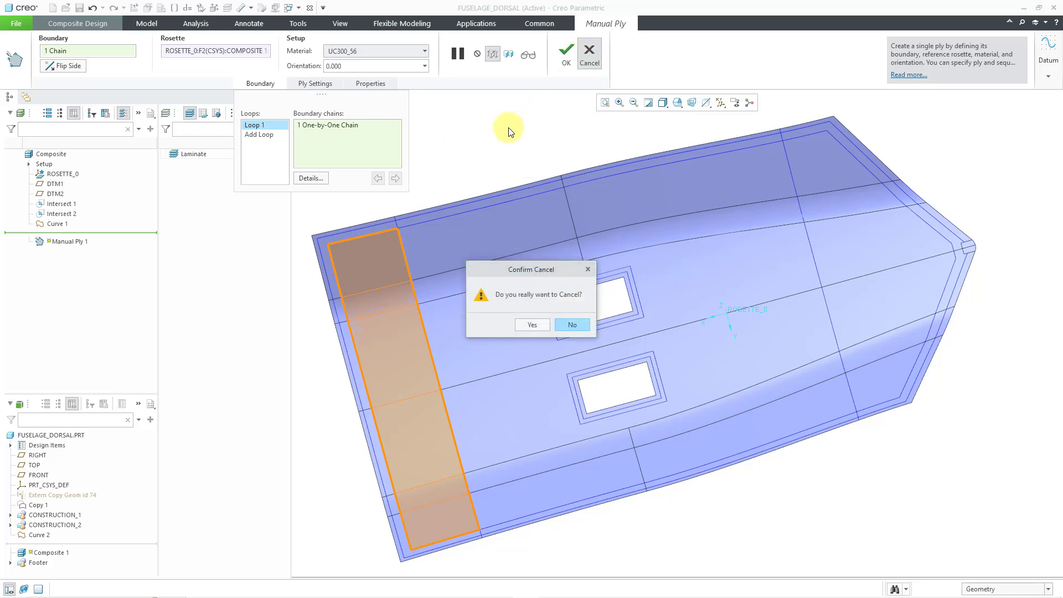
{"action": "left_click", "coordinate": [532, 323]}
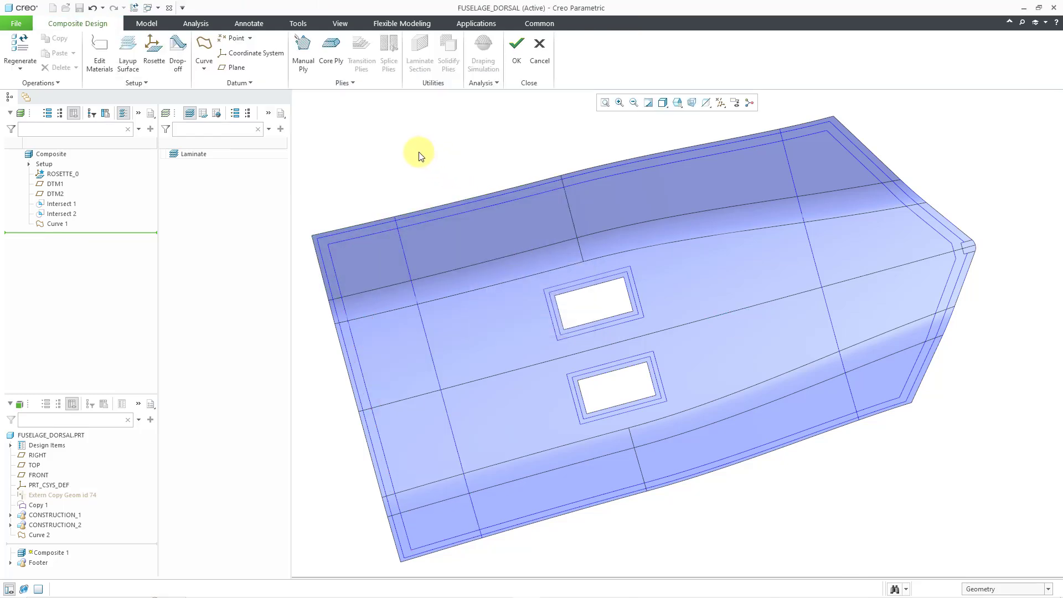